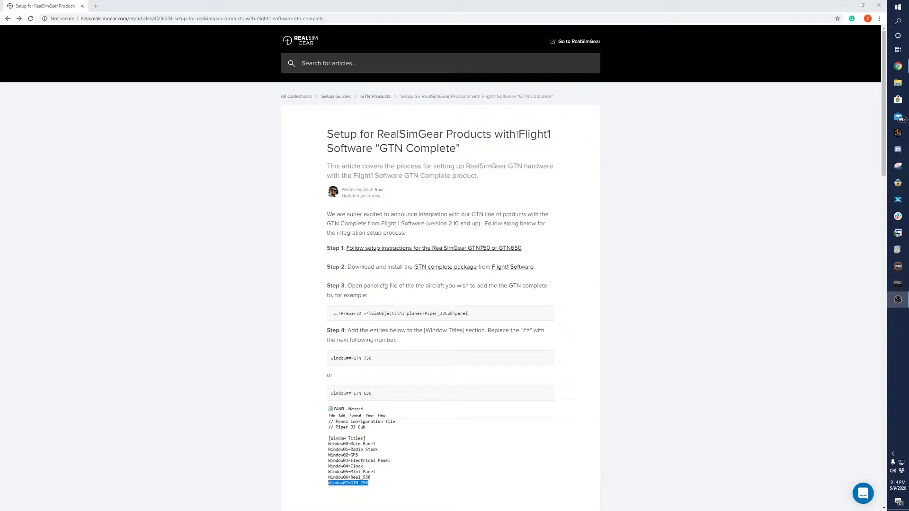
Review the GTN650 setup guide linked in Step 1 and return to the GTN Complete setup article
{"action": "left_click_drag", "start_coordinate": [518, 134], "coordinate": [556, 143]}
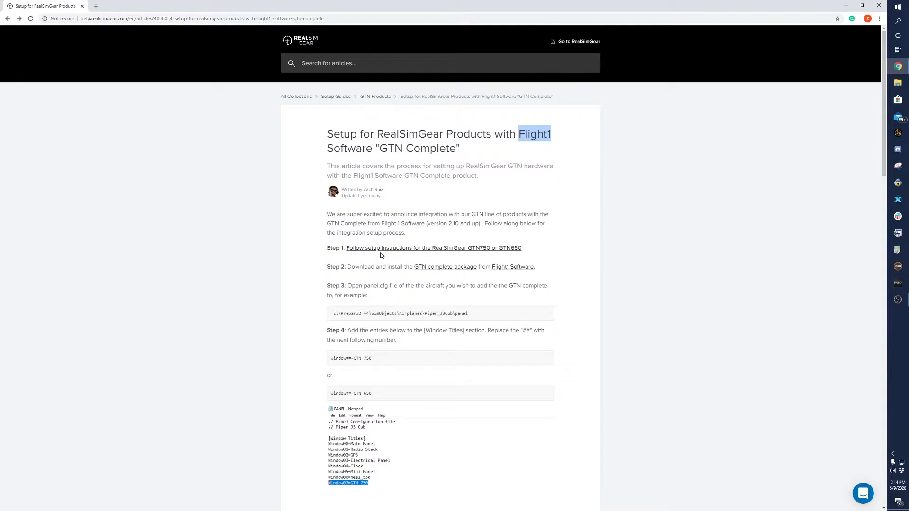
{"action": "left_click", "coordinate": [353, 248]}
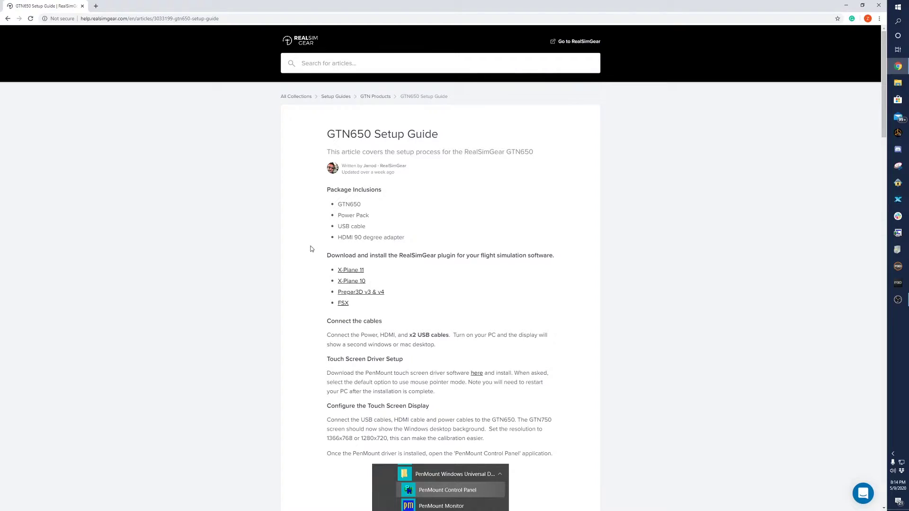
{"action": "scroll", "coordinate": [314, 253], "scroll_direction": "down", "scroll_amount": 2}
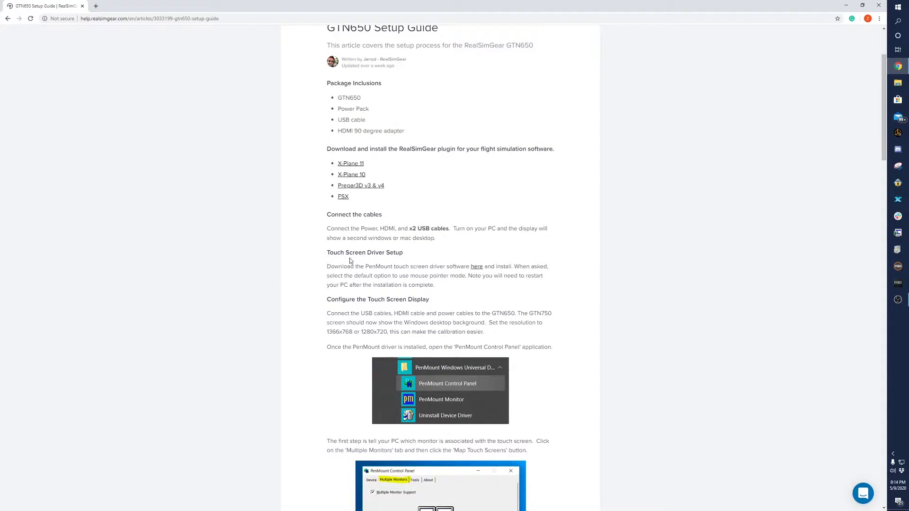
{"action": "scroll", "coordinate": [57, 75], "scroll_direction": "down", "scroll_amount": 1}
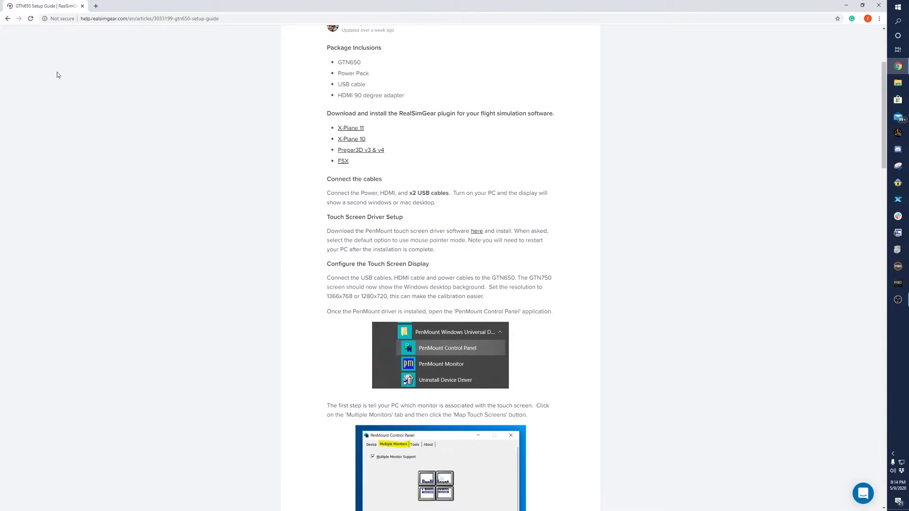
{"action": "left_click", "coordinate": [5, 20]}
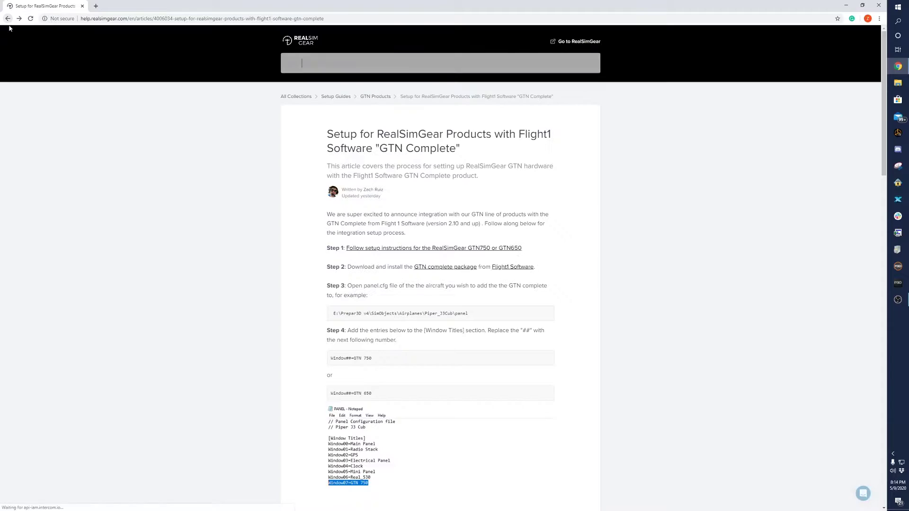
{"action": "left_click", "coordinate": [375, 249]}
{"action": "scroll", "coordinate": [189, 142], "scroll_direction": "down", "scroll_amount": 1}
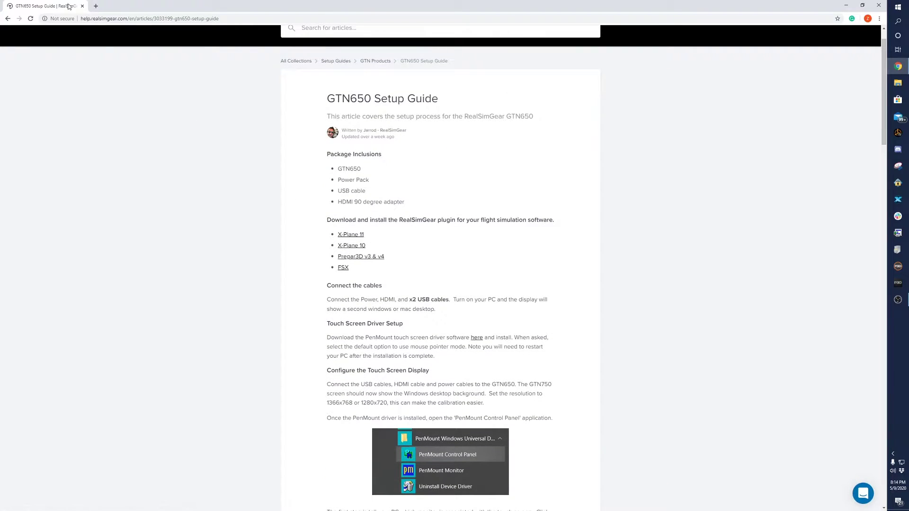
{"action": "left_click", "coordinate": [3, 20]}
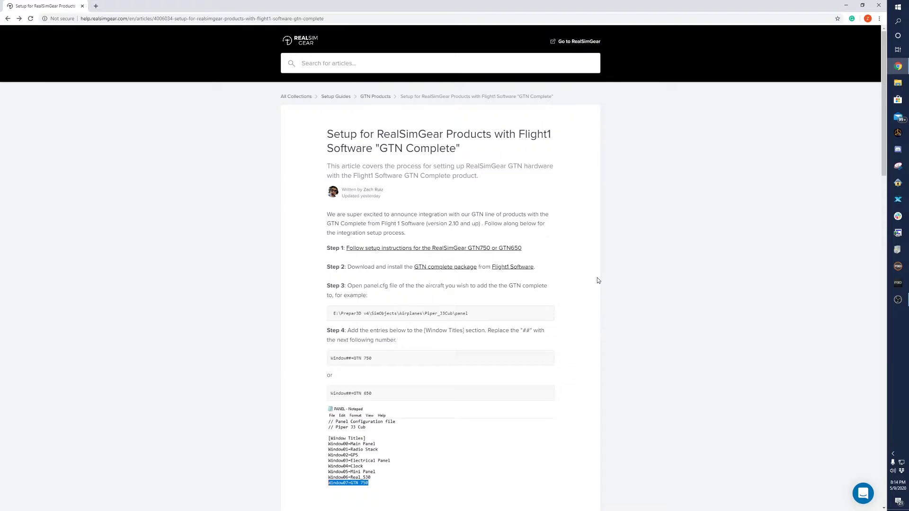
Open the PANEL file from Prepar3D v5\SimObjects\Airplanes\Mooney_Bravo\panel on the F: drive
{"action": "left_click", "coordinate": [898, 82]}
{"action": "left_click", "coordinate": [286, 362]}
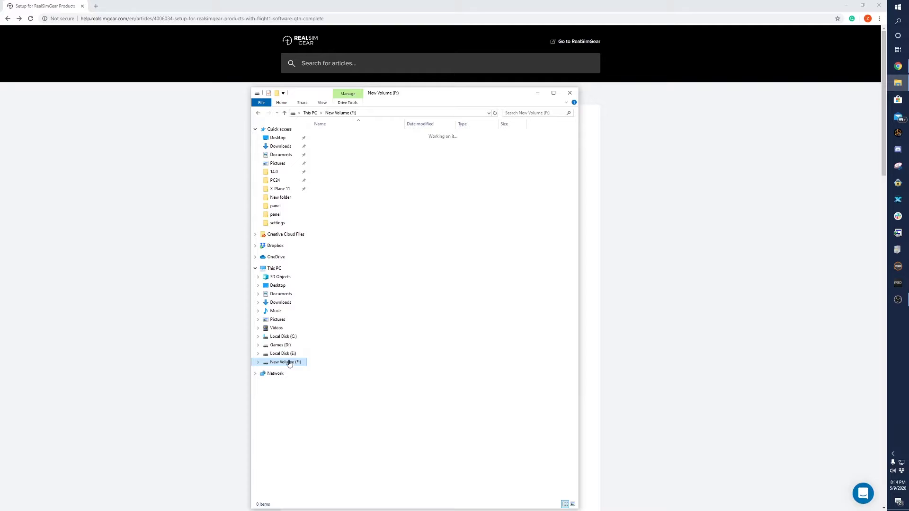
{"action": "double_click", "coordinate": [350, 188]}
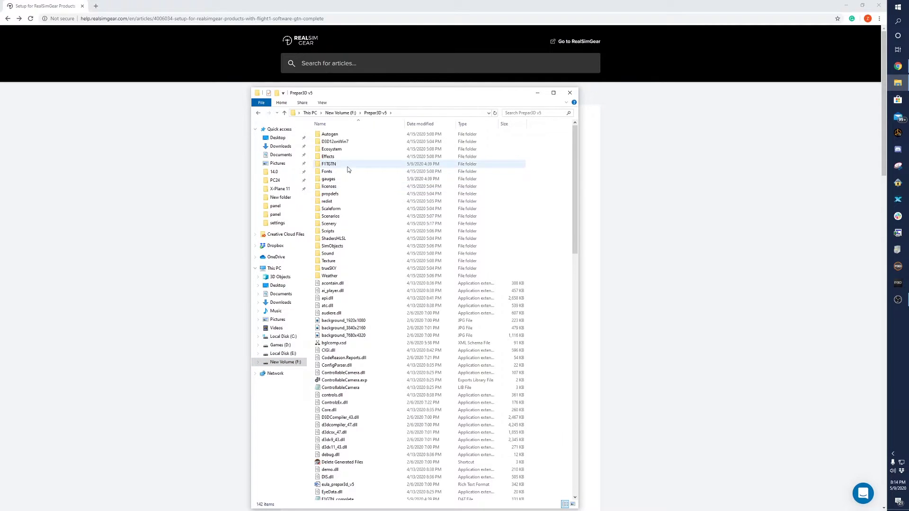
{"action": "double_click", "coordinate": [347, 246]}
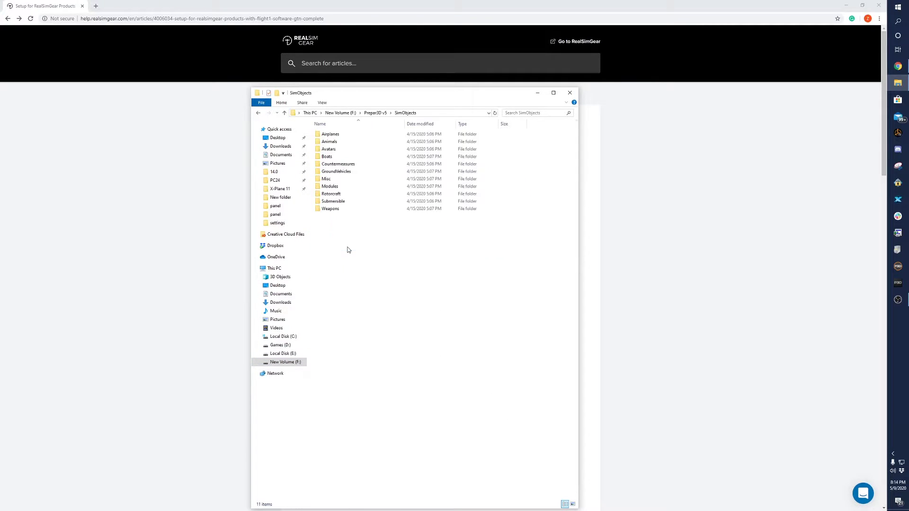
{"action": "double_click", "coordinate": [344, 134]}
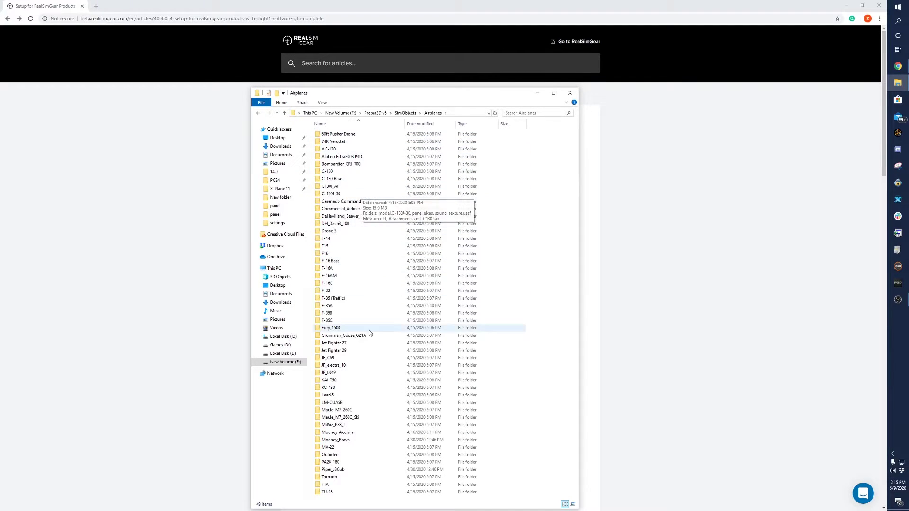
{"action": "double_click", "coordinate": [373, 439]}
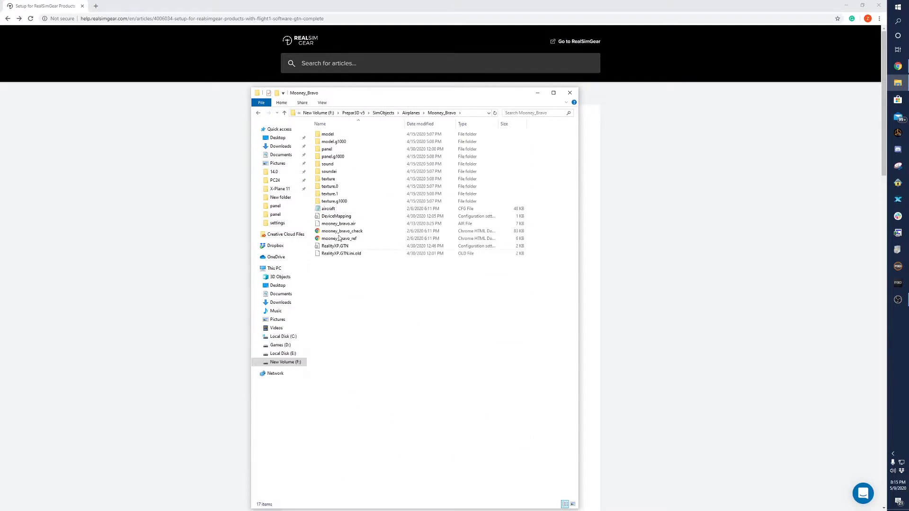
{"action": "double_click", "coordinate": [346, 151]}
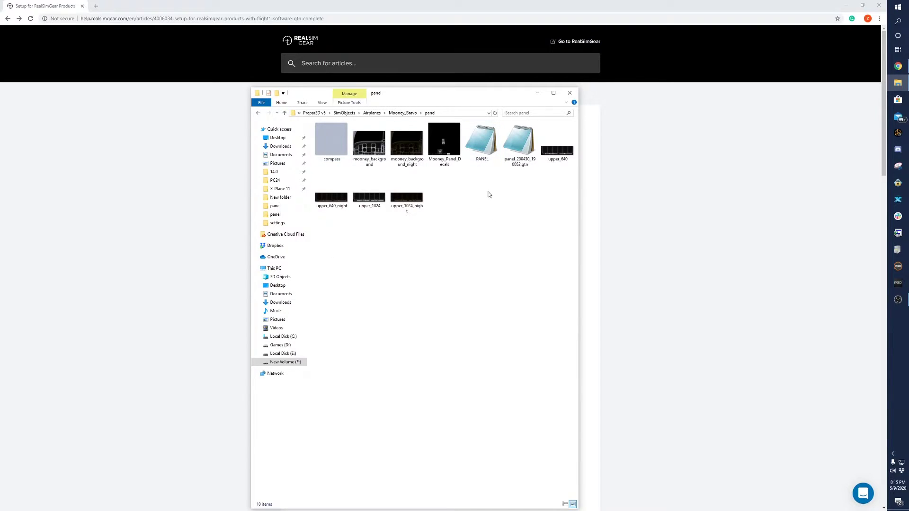
{"action": "double_click", "coordinate": [481, 153]}
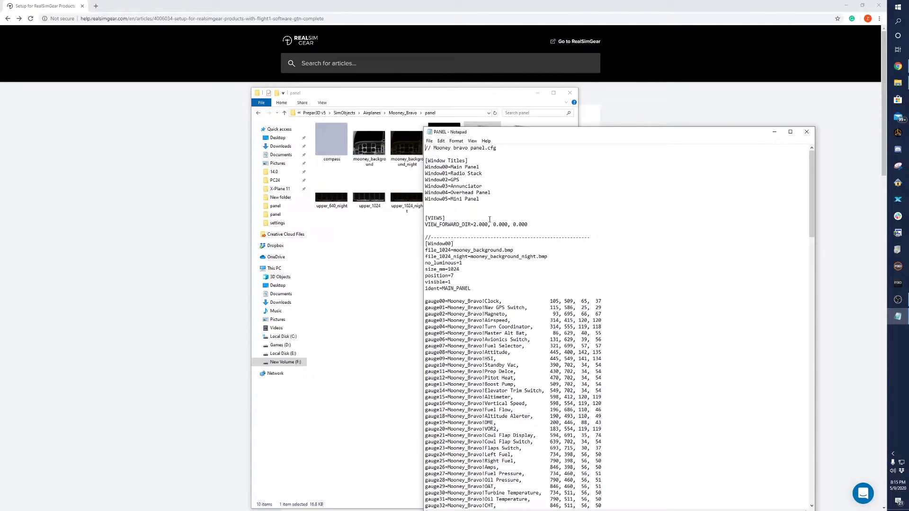
Minimize the folder window and move the PANEL file's window clear of Step 4 in the setup article
{"action": "left_click", "coordinate": [538, 93]}
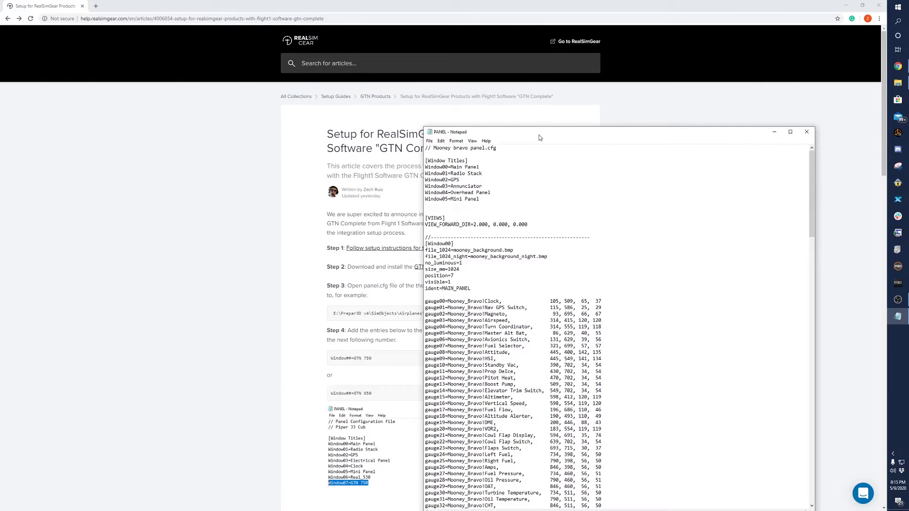
{"action": "left_click_drag", "start_coordinate": [540, 136], "coordinate": [589, 125]}
{"action": "scroll", "coordinate": [303, 303], "scroll_direction": "down", "scroll_amount": 3}
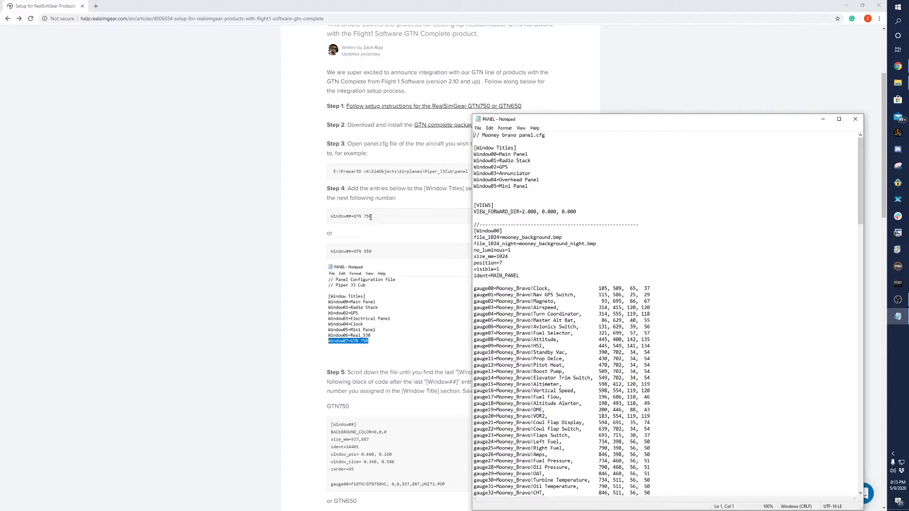
{"action": "left_click_drag", "start_coordinate": [570, 119], "coordinate": [634, 274]}
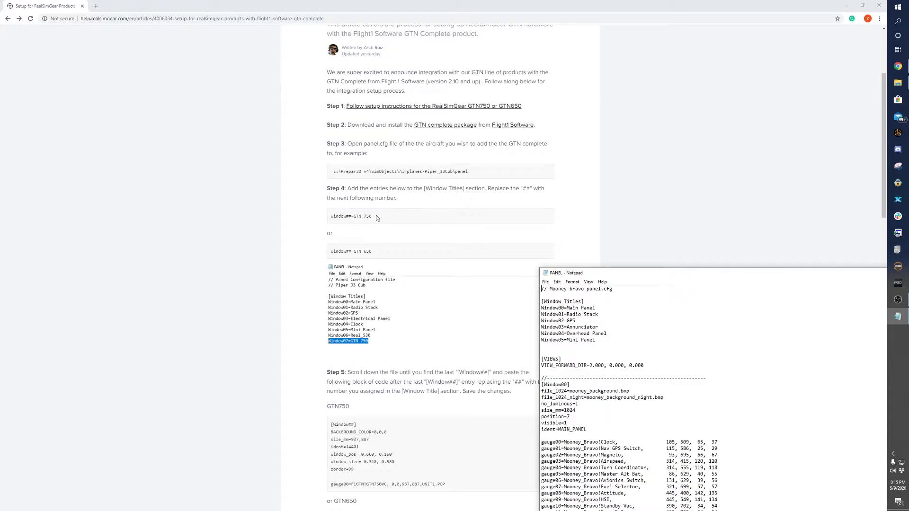
Copy the "Window##=GTN 750" entry from Step 4 and paste it below Window05=Mini Panel, with article and PANEL file side by side
{"action": "left_click_drag", "start_coordinate": [376, 216], "coordinate": [330, 217]}
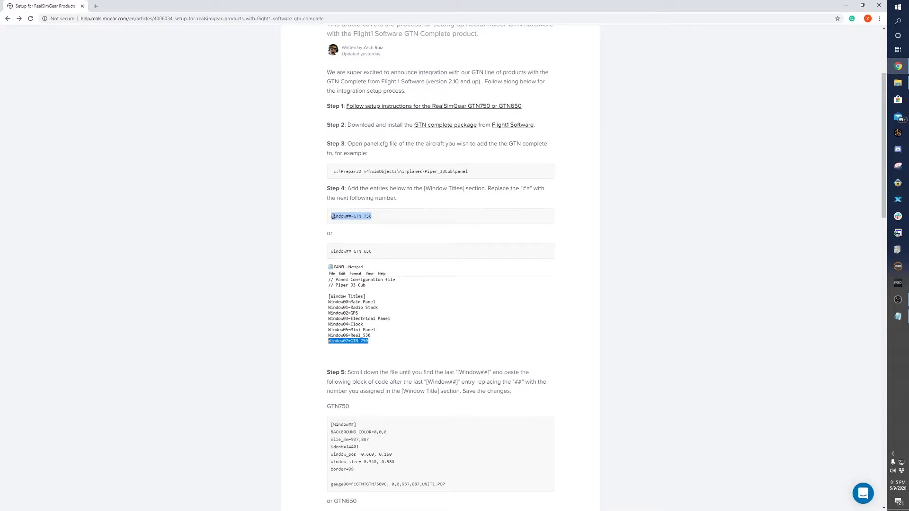
{"action": "right_click", "coordinate": [331, 217]}
{"action": "left_click", "coordinate": [346, 221]}
{"action": "double_click", "coordinate": [681, 4]}
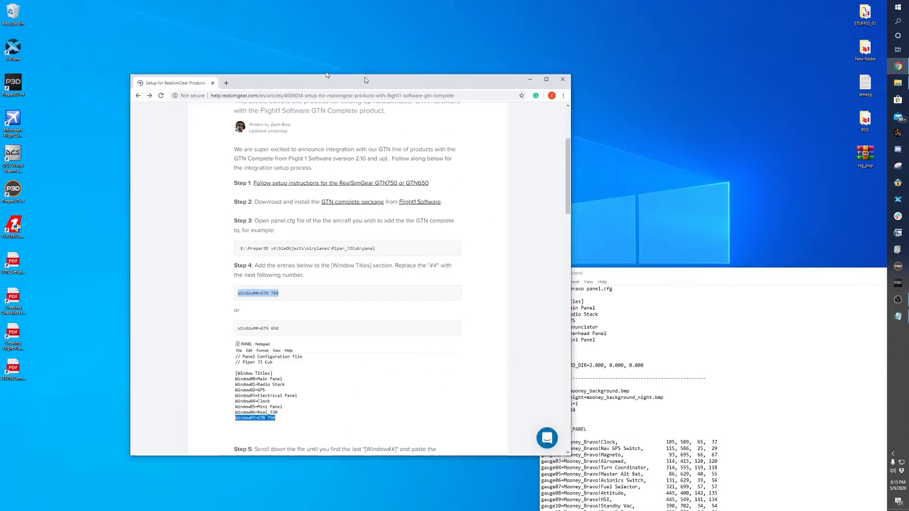
{"action": "left_click_drag", "start_coordinate": [626, 276], "coordinate": [587, 68]}
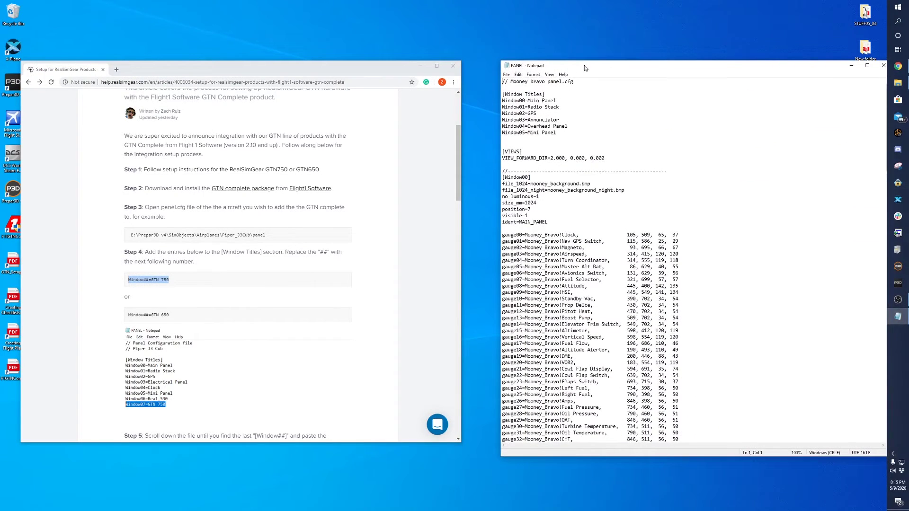
{"action": "left_click", "coordinate": [561, 139]}
{"action": "double_click", "coordinate": [561, 132]}
{"action": "left_click", "coordinate": [561, 132]}
{"action": "key", "text": "Return"}
{"action": "key", "text": "ctrl+v"}
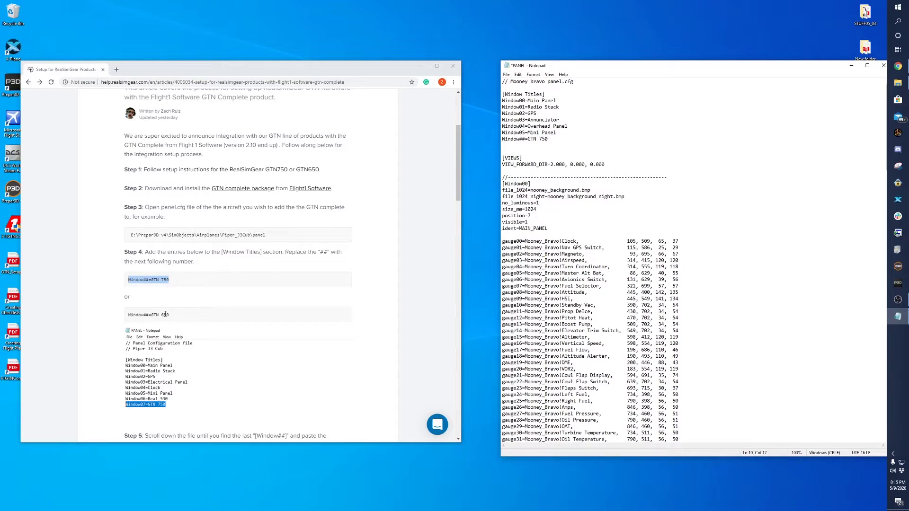
Copy the "Window##=GTN 650" entry from Step 4 and paste it below the GTN 750 line in the PANEL file
{"action": "left_click_drag", "start_coordinate": [171, 314], "coordinate": [129, 315]}
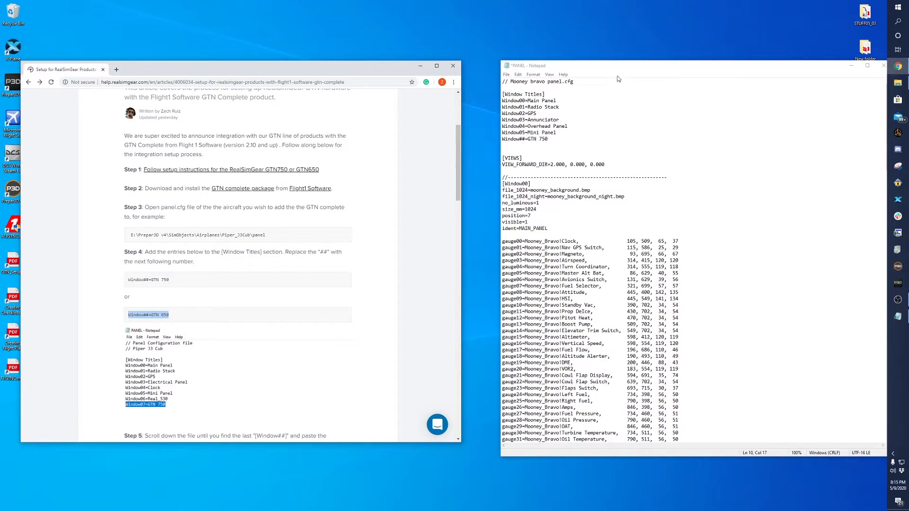
{"action": "left_click", "coordinate": [561, 141]}
{"action": "key", "text": "ctrl+v"}
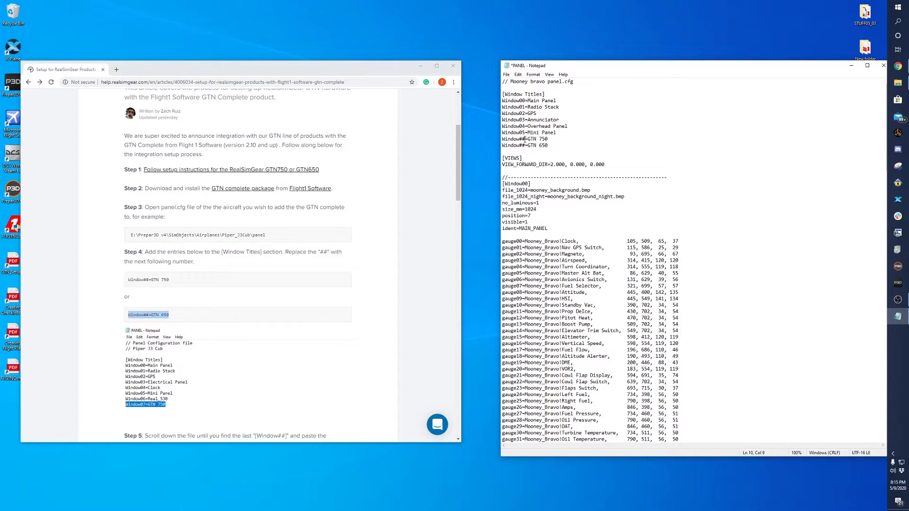
Replace the ## placeholders with 06 for the GTN 750 entry and 07 for the GTN 650 entry
{"action": "left_click_drag", "start_coordinate": [525, 139], "coordinate": [519, 139]}
{"action": "type", "text": "06"}
{"action": "left_click_drag", "start_coordinate": [519, 145], "coordinate": [525, 146]}
{"action": "type", "text": "07"}
Examine the numbering sequence of the existing entries in the [Window Titles] section
{"action": "left_click", "coordinate": [546, 94]}
{"action": "left_click_drag", "start_coordinate": [502, 101], "coordinate": [555, 100]}
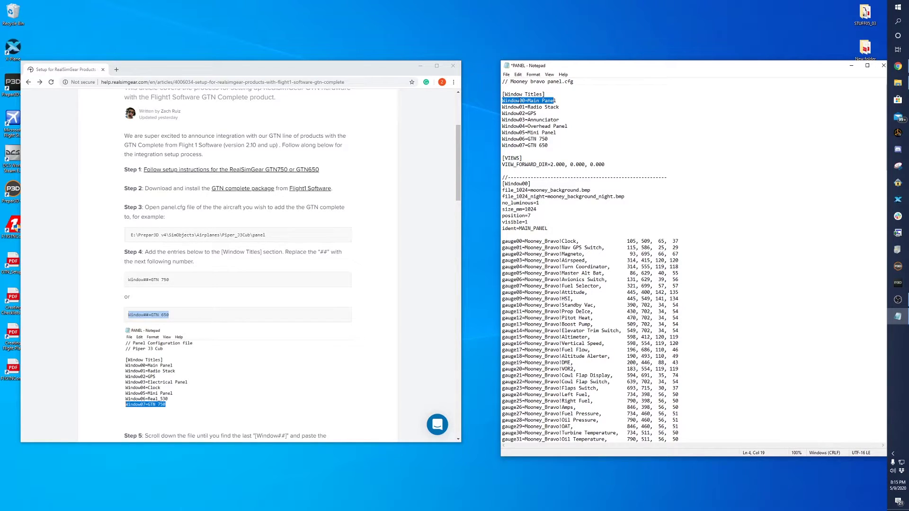
{"action": "left_click", "coordinate": [523, 101]}
{"action": "double_click", "coordinate": [524, 120]}
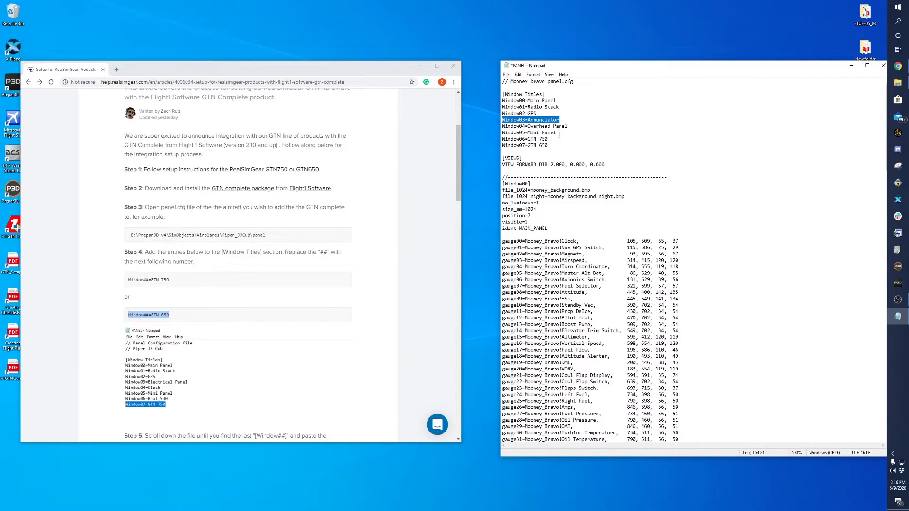
{"action": "left_click_drag", "start_coordinate": [503, 139], "coordinate": [549, 147]}
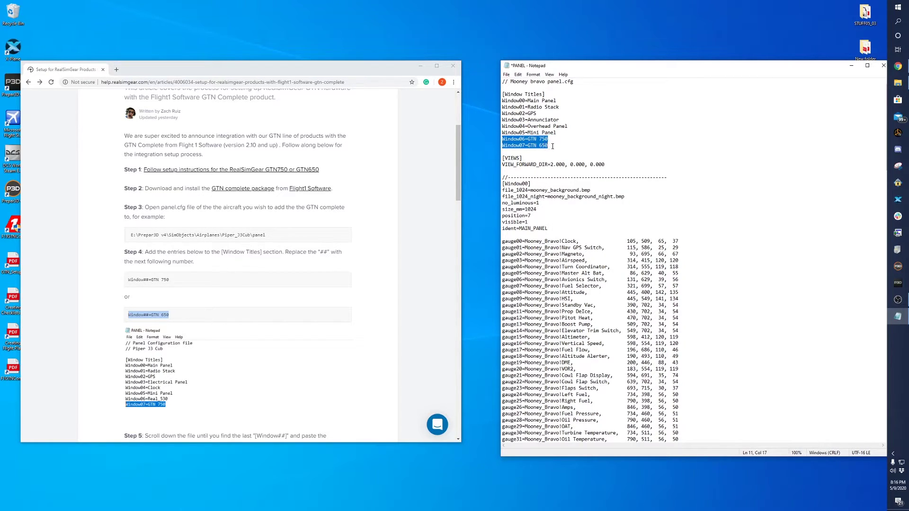
{"action": "key", "text": "BackSpace"}
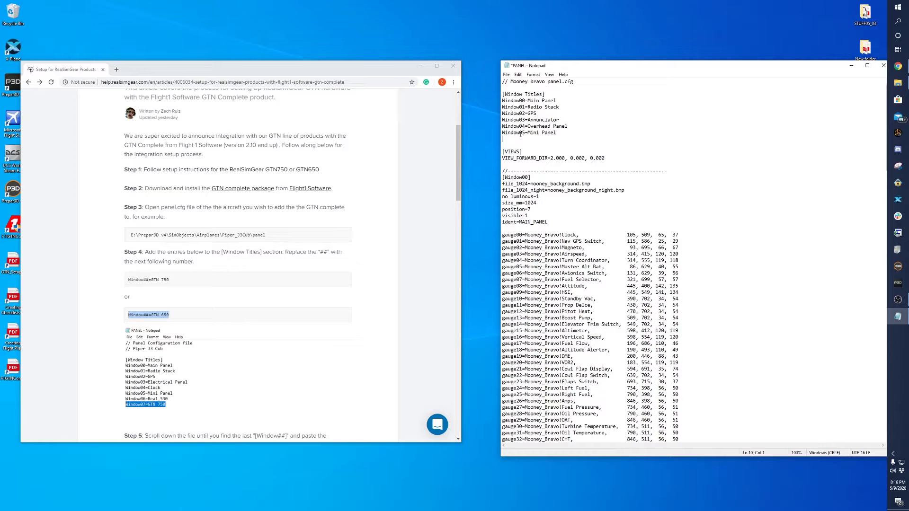
{"action": "left_click_drag", "start_coordinate": [525, 133], "coordinate": [522, 133]}
{"action": "left_click", "coordinate": [566, 134]}
{"action": "key", "text": "Return"}
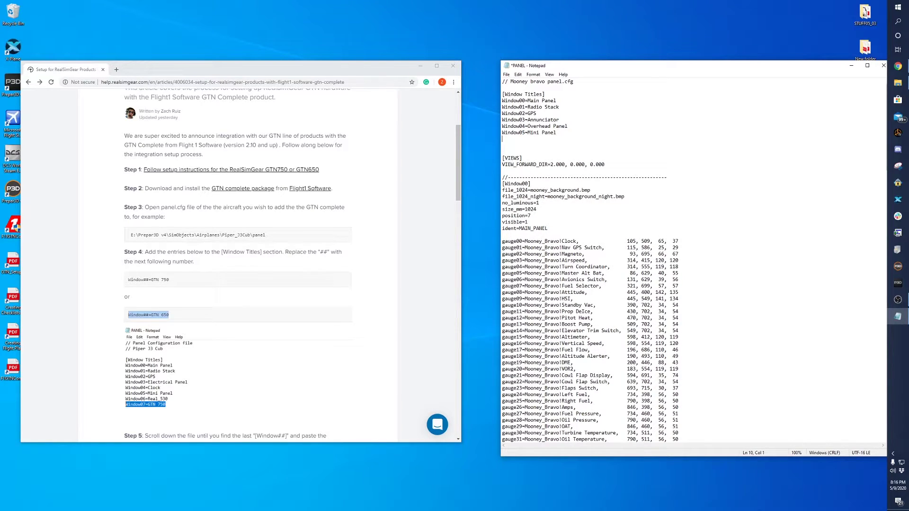
{"action": "key", "text": "ctrl+v"}
{"action": "left_click_drag", "start_coordinate": [559, 139], "coordinate": [499, 139]}
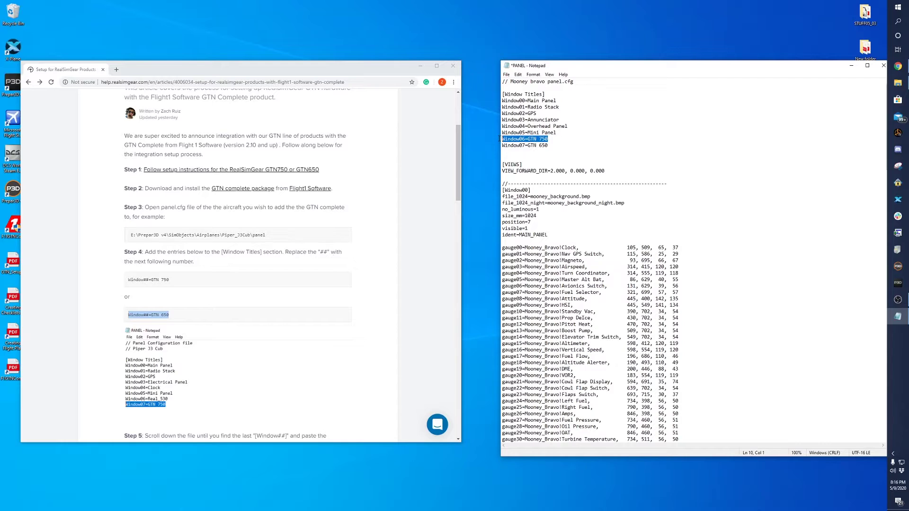
{"action": "left_click_drag", "start_coordinate": [553, 146], "coordinate": [497, 146]}
{"action": "left_click", "coordinate": [574, 144]}
Copy the complete GTN750 [Window##] code block from Step 5 of the setup article
{"action": "scroll", "coordinate": [120, 295], "scroll_direction": "down", "scroll_amount": 3}
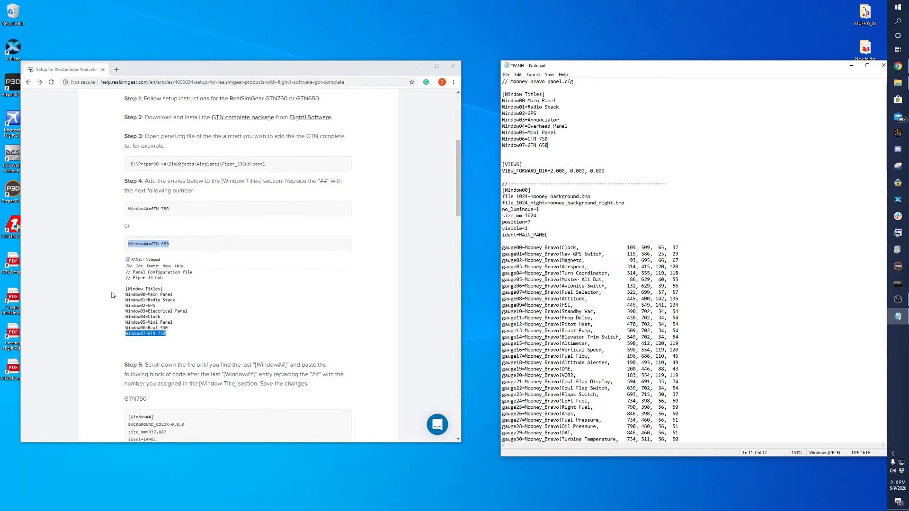
{"action": "scroll", "coordinate": [110, 297], "scroll_direction": "down", "scroll_amount": 2}
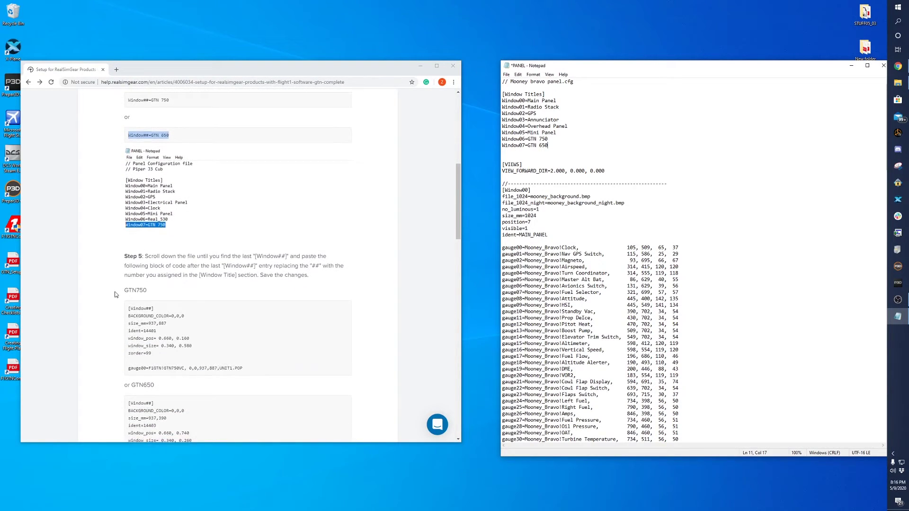
{"action": "left_click_drag", "start_coordinate": [246, 301], "coordinate": [131, 239]}
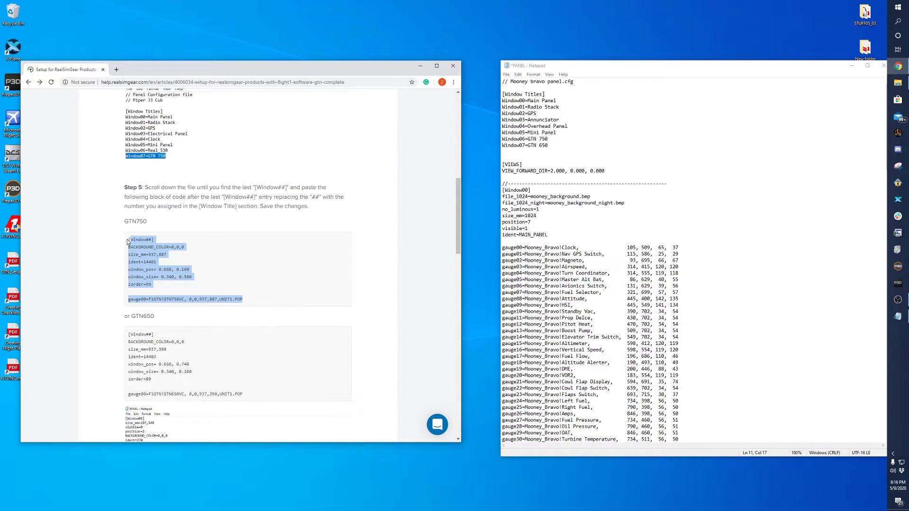
{"action": "left_click", "coordinate": [129, 240]}
{"action": "left_click_drag", "start_coordinate": [129, 239], "coordinate": [268, 303]}
{"action": "right_click", "coordinate": [164, 274]}
{"action": "left_click", "coordinate": [180, 276]}
Paste the GTN750 code block after the last gauge line of the [Window05] section in the PANEL file and number it [Window06]
{"action": "scroll", "coordinate": [679, 311], "scroll_direction": "down", "scroll_amount": 18}
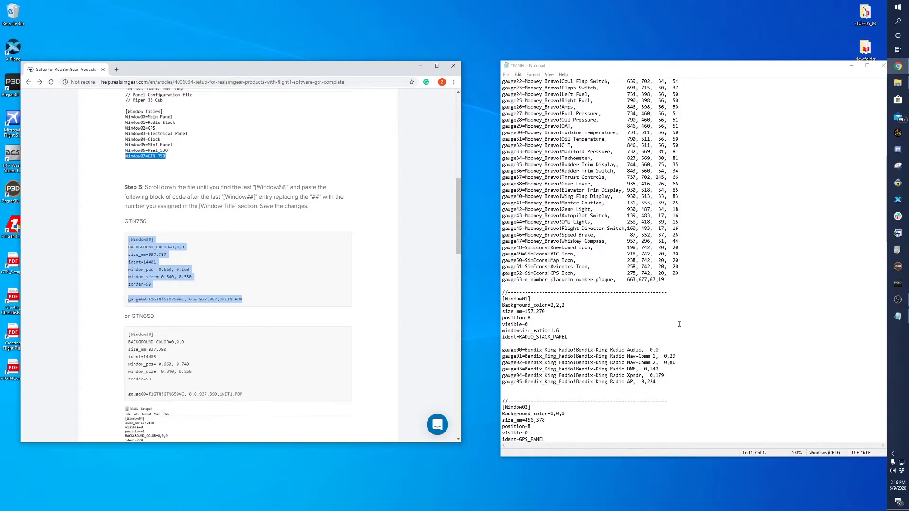
{"action": "scroll", "coordinate": [679, 326], "scroll_direction": "down", "scroll_amount": 5}
{"action": "scroll", "coordinate": [668, 331], "scroll_direction": "up", "scroll_amount": 18}
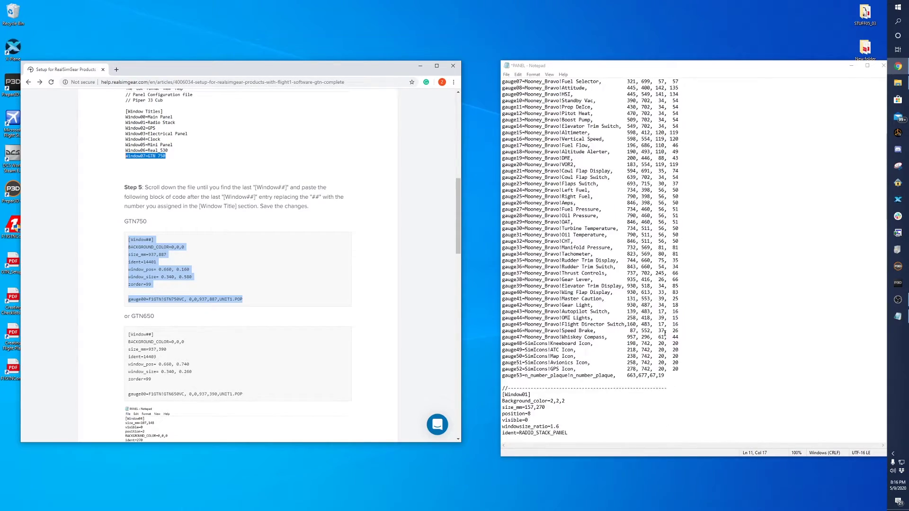
{"action": "scroll", "coordinate": [663, 334], "scroll_direction": "down", "scroll_amount": 19}
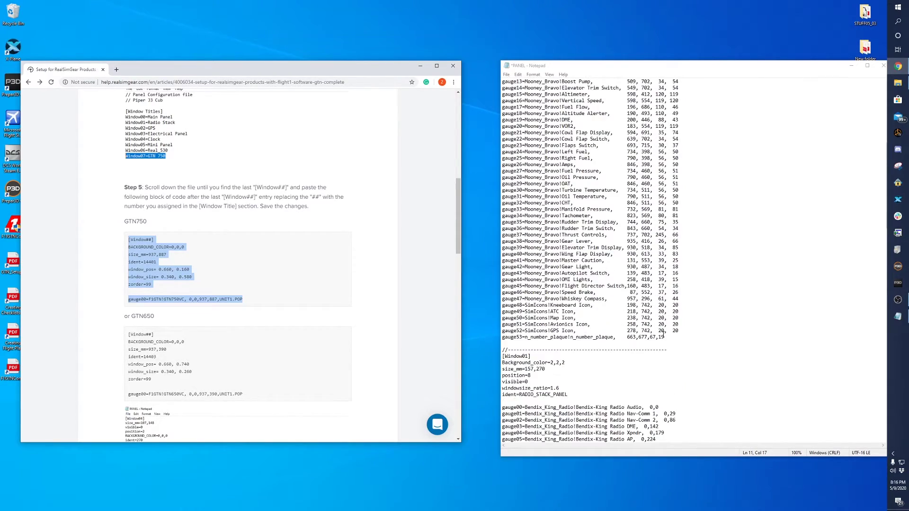
{"action": "scroll", "coordinate": [662, 335], "scroll_direction": "down", "scroll_amount": 14}
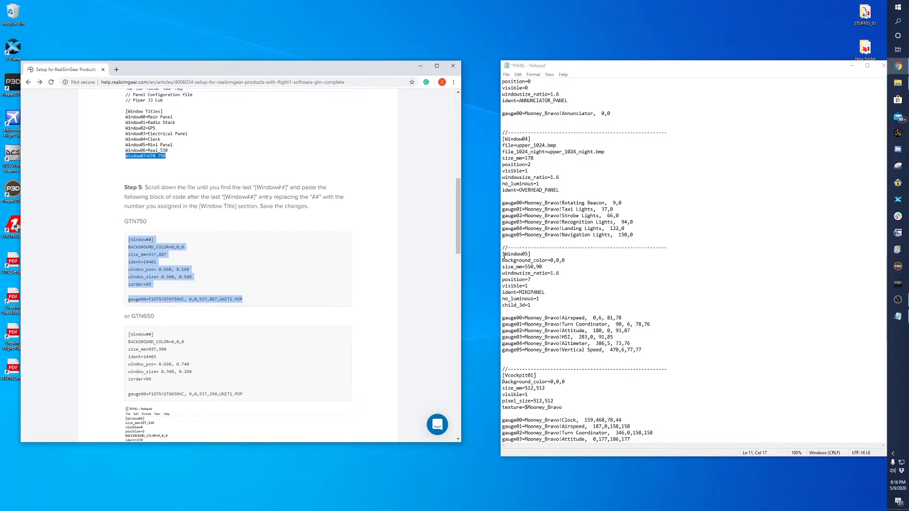
{"action": "left_click", "coordinate": [649, 350]}
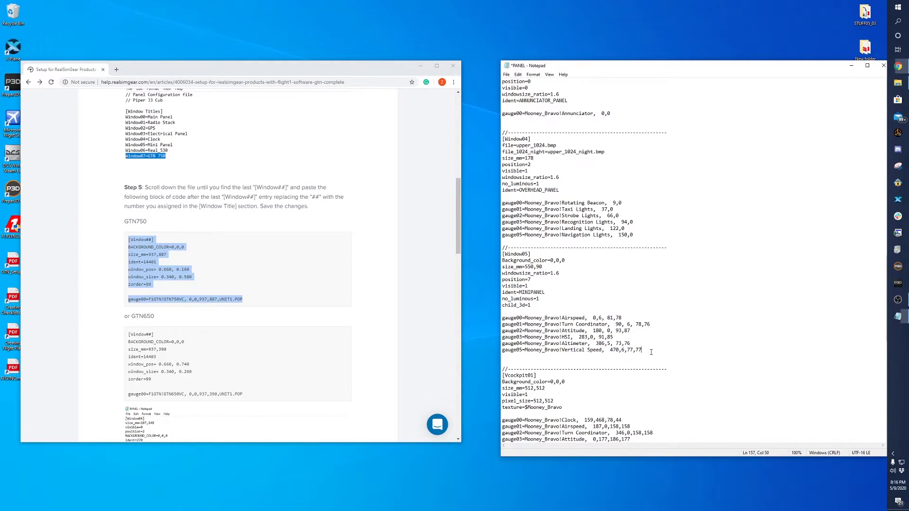
{"action": "key", "text": "Return"}
{"action": "key", "text": "Return"}
{"action": "key", "text": "ctrl+v"}
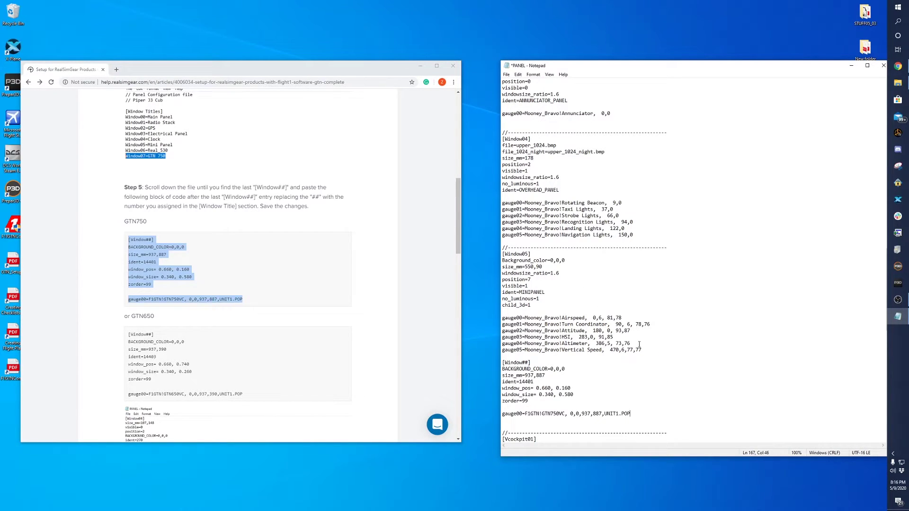
{"action": "left_click_drag", "start_coordinate": [530, 363], "coordinate": [523, 362]}
{"action": "type", "text": "06"}
Copy the GTN650 [Window##] code block from Step 5 and paste it below the [Window06] block in the PANEL file
{"action": "key", "text": "Return"}
{"action": "key", "text": "Return"}
{"action": "scroll", "coordinate": [274, 280], "scroll_direction": "down", "scroll_amount": 1}
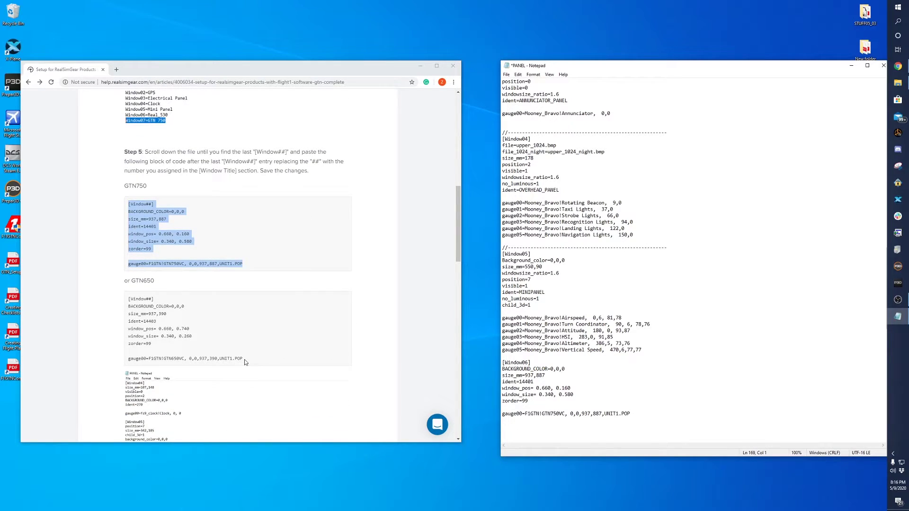
{"action": "left_click_drag", "start_coordinate": [245, 362], "coordinate": [128, 298]}
{"action": "right_click", "coordinate": [138, 306]}
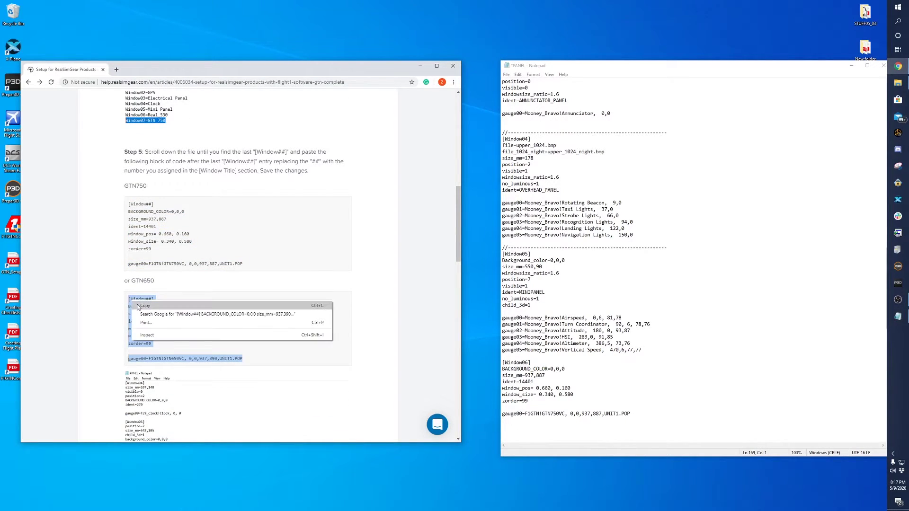
{"action": "left_click", "coordinate": [144, 306]}
{"action": "scroll", "coordinate": [553, 420], "scroll_direction": "down", "scroll_amount": 2}
{"action": "left_click", "coordinate": [514, 389]}
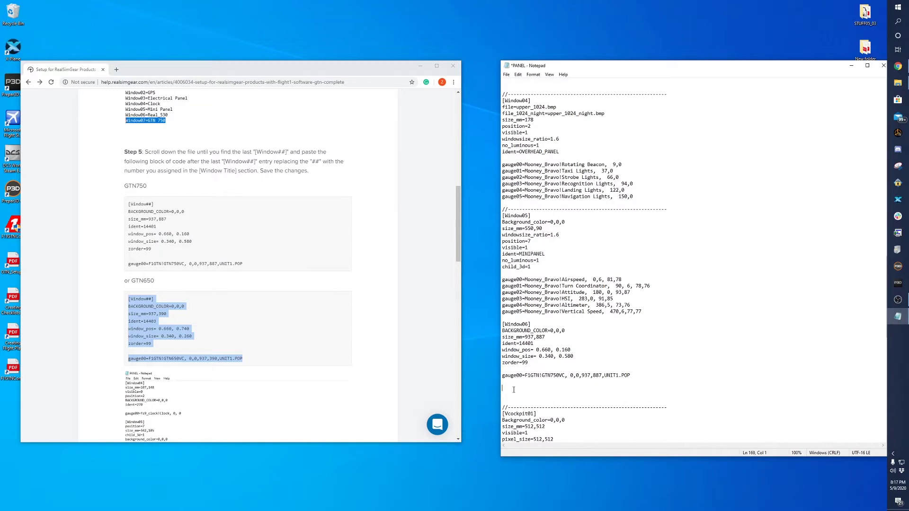
{"action": "key", "text": "ctrl+v"}
{"action": "scroll", "coordinate": [581, 397], "scroll_direction": "down", "scroll_amount": 1}
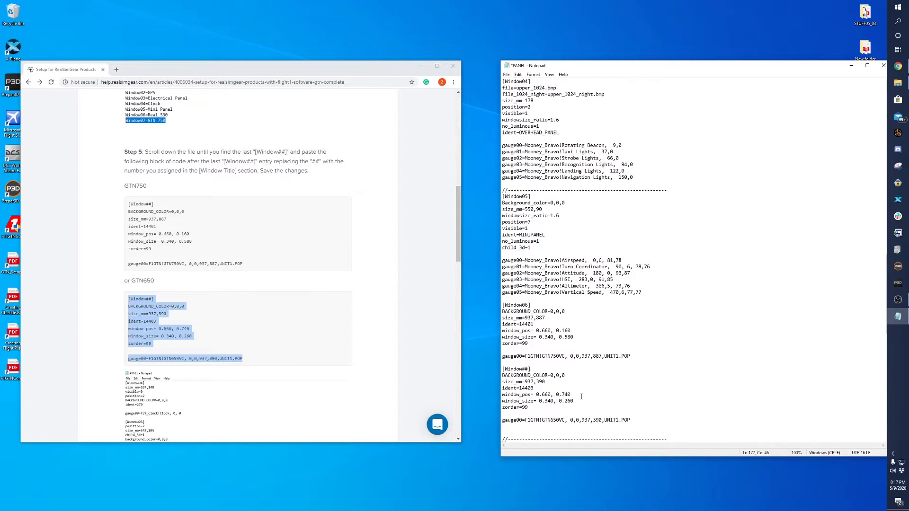
{"action": "scroll", "coordinate": [581, 415], "scroll_direction": "down", "scroll_amount": 1}
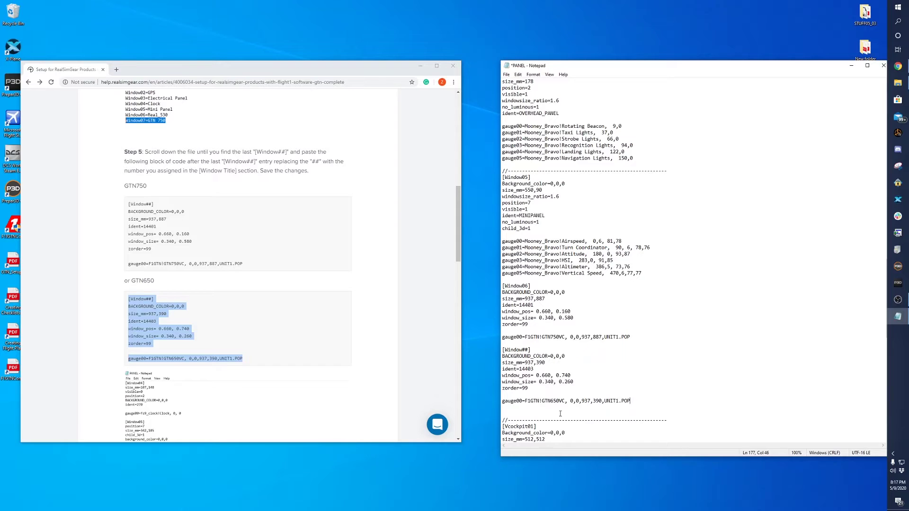
Save the PANEL file and replace the ## placeholder in the GTN650 block's header with 07
{"action": "left_click", "coordinate": [506, 75]}
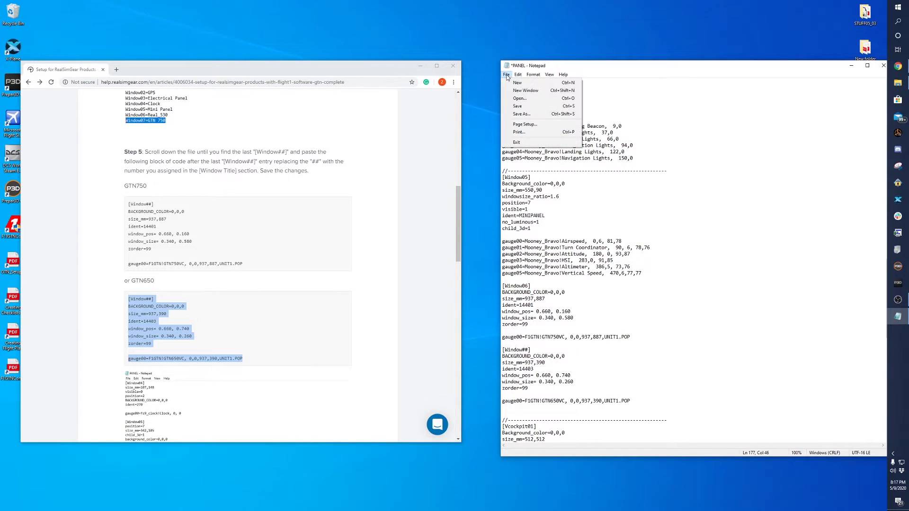
{"action": "left_click", "coordinate": [520, 107]}
{"action": "scroll", "coordinate": [385, 175], "scroll_direction": "down", "scroll_amount": 2}
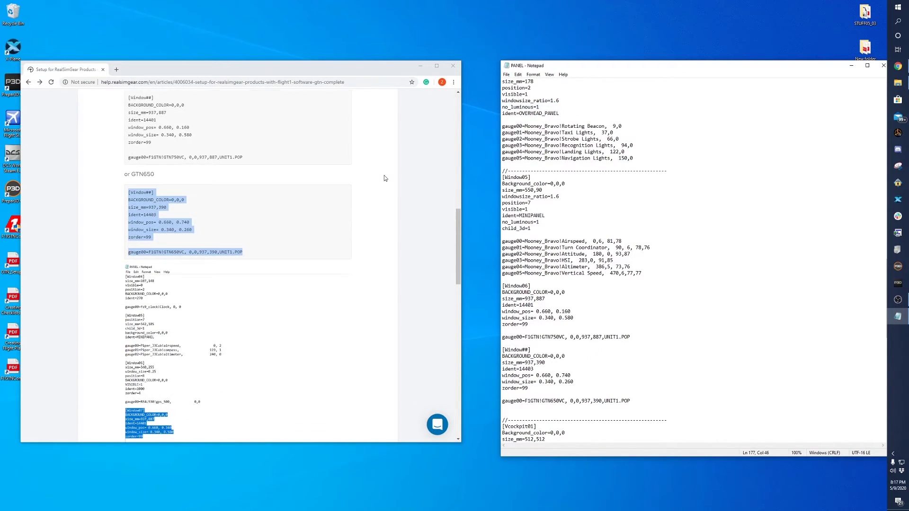
{"action": "left_click_drag", "start_coordinate": [529, 350], "coordinate": [522, 351]}
{"action": "type", "text": "07"}
{"action": "scroll", "coordinate": [171, 231], "scroll_direction": "down", "scroll_amount": 2}
{"action": "scroll", "coordinate": [170, 231], "scroll_direction": "down", "scroll_amount": 5}
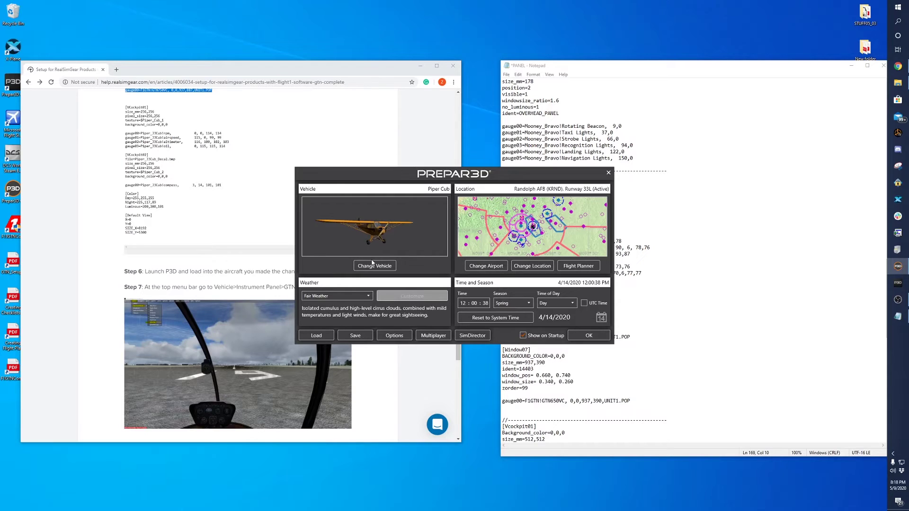
Switch to Prepar3D, select the Mooney Bravo as the vehicle, and save the renumbered PANEL file in Notepad
{"action": "left_click", "coordinate": [373, 269]}
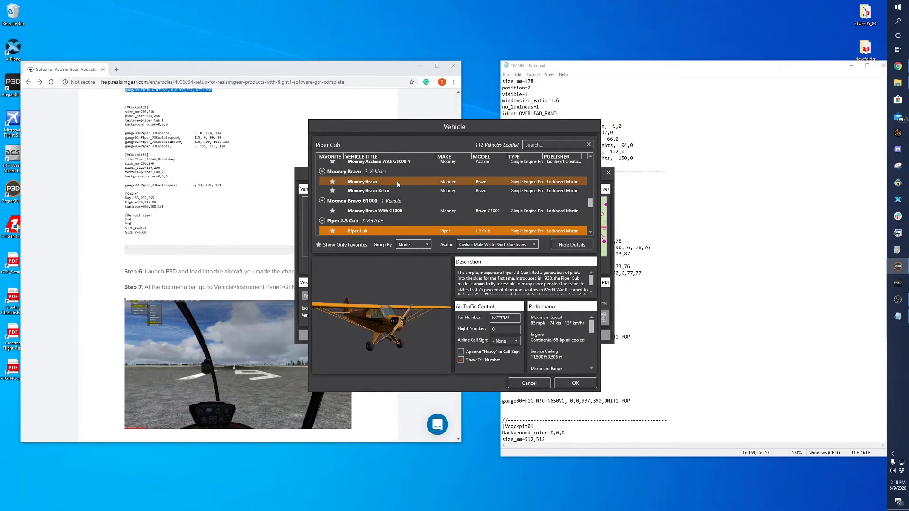
{"action": "left_click", "coordinate": [397, 181]}
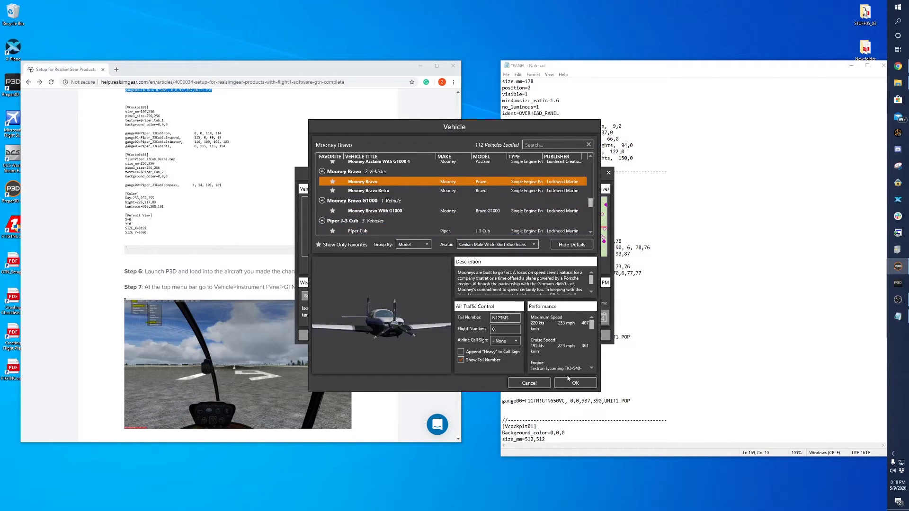
{"action": "left_click", "coordinate": [514, 66]}
{"action": "left_click", "coordinate": [507, 74]}
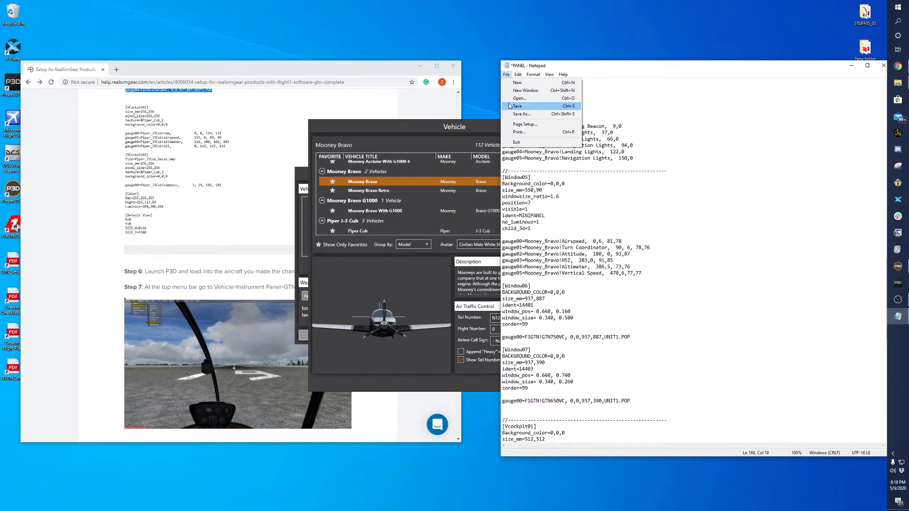
{"action": "left_click", "coordinate": [517, 107]}
{"action": "left_click", "coordinate": [445, 125]}
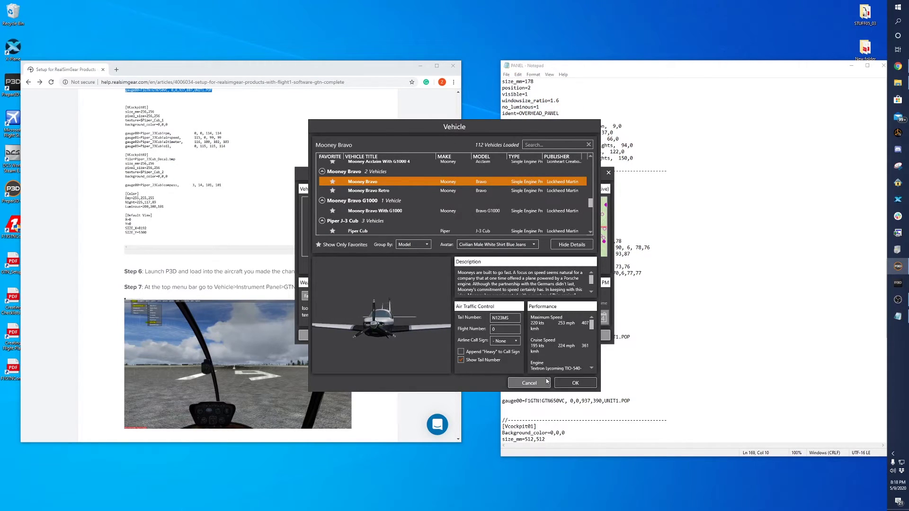
Load the Prepar3D flight with the Mooney Bravo and unpause the simulation
{"action": "left_click", "coordinate": [621, 73]}
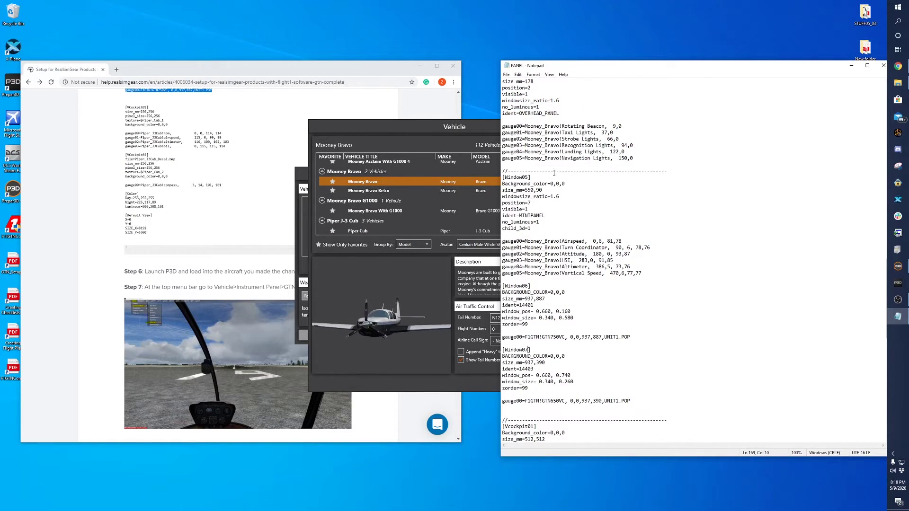
{"action": "left_click", "coordinate": [427, 123]}
{"action": "left_click", "coordinate": [569, 383]}
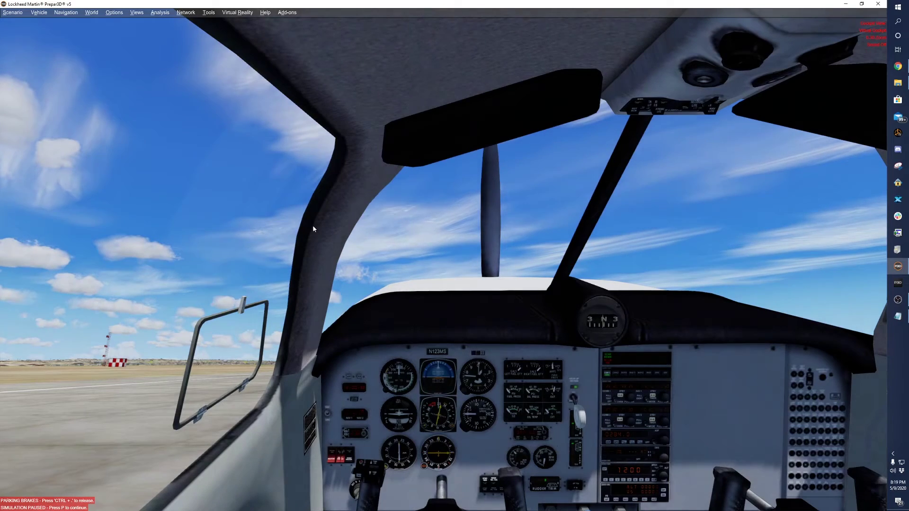
{"action": "key", "text": "p"}
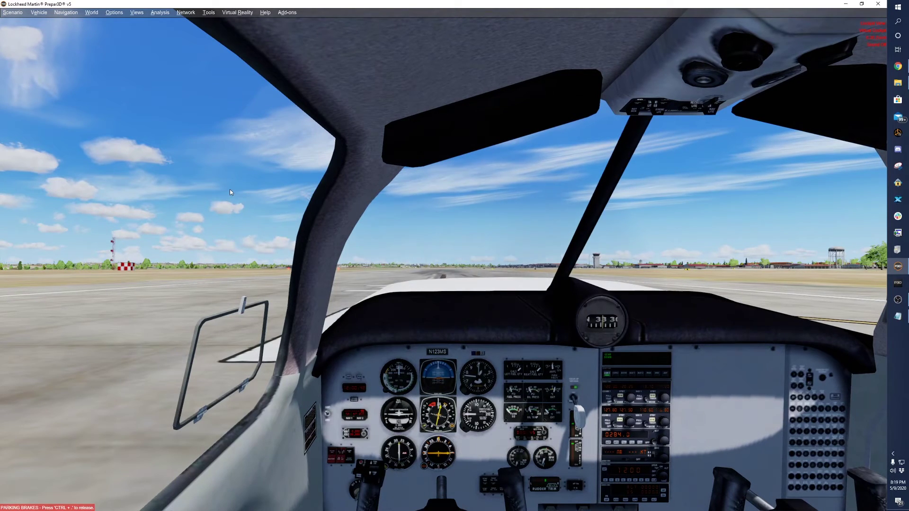
Show the GTN 750 instrument panel window and continue past its Garmin start-up screen
{"action": "left_click", "coordinate": [40, 16]}
{"action": "mouse_move", "coordinate": [74, 32]}
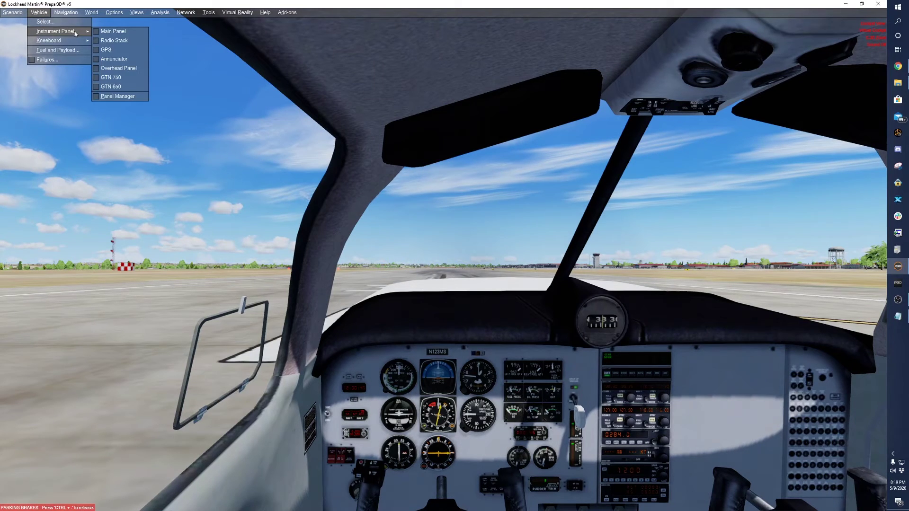
{"action": "left_click", "coordinate": [129, 78]}
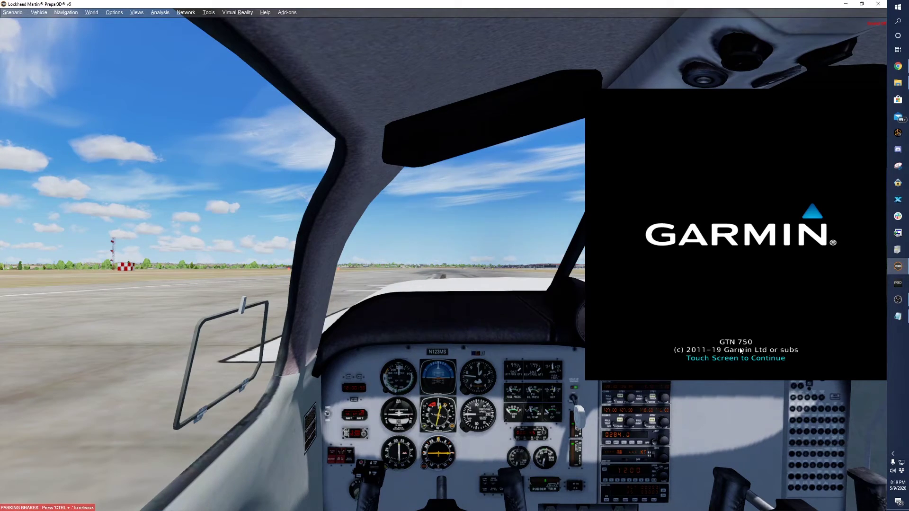
{"action": "left_click", "coordinate": [741, 362]}
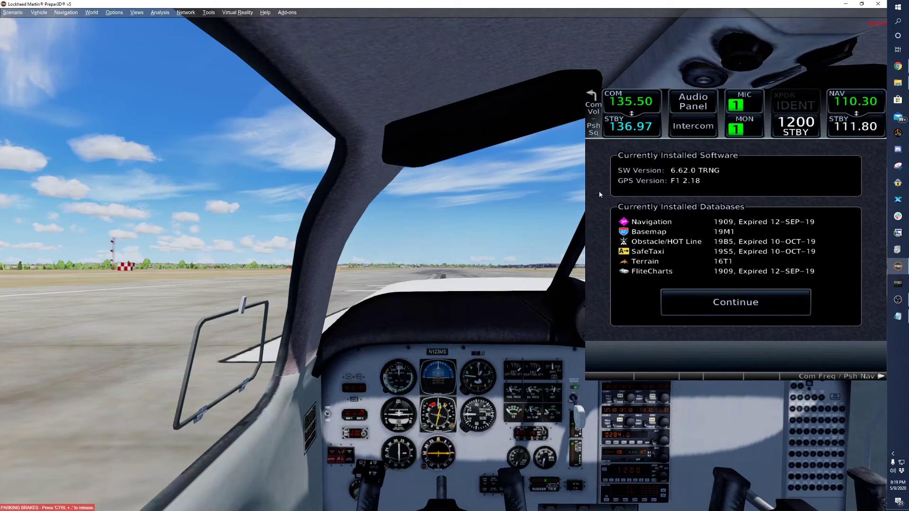
Undock the GTN 750 window and move it off the main simulator display
{"action": "right_click", "coordinate": [586, 147]}
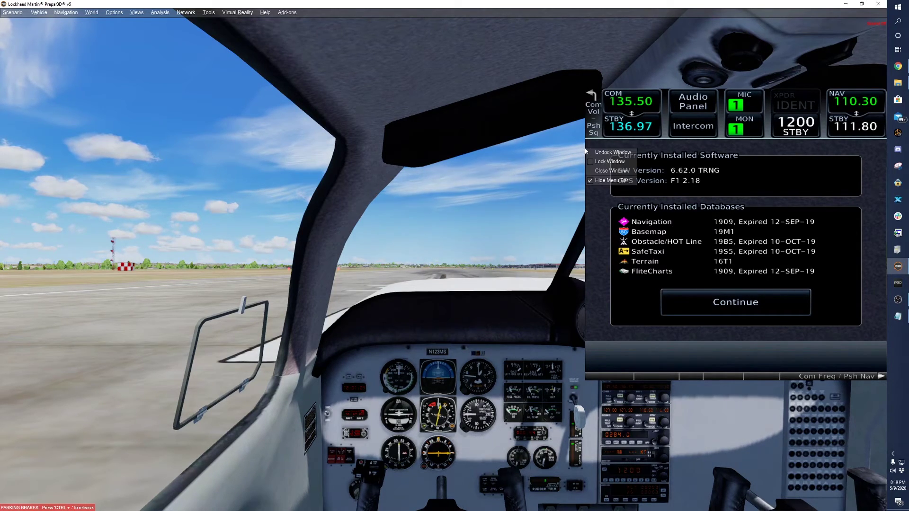
{"action": "left_click", "coordinate": [586, 149]}
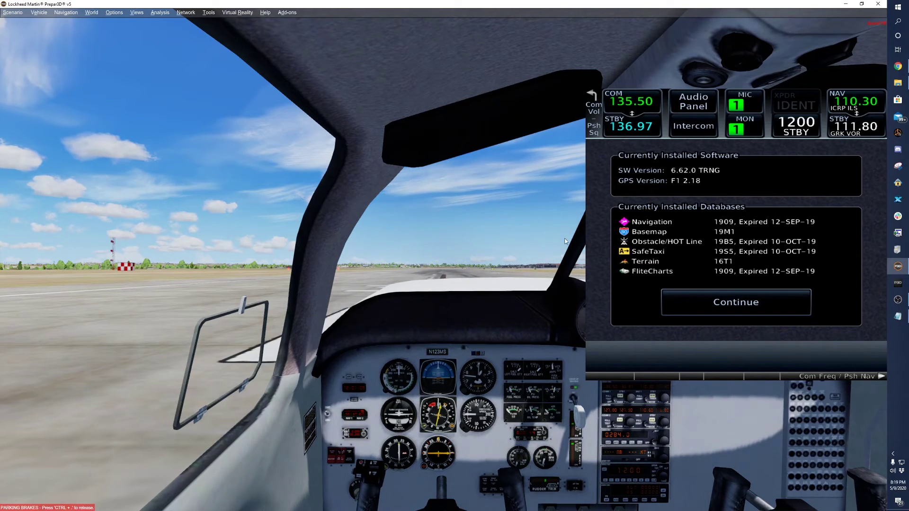
{"action": "right_click", "coordinate": [587, 143]}
{"action": "left_click", "coordinate": [595, 146]}
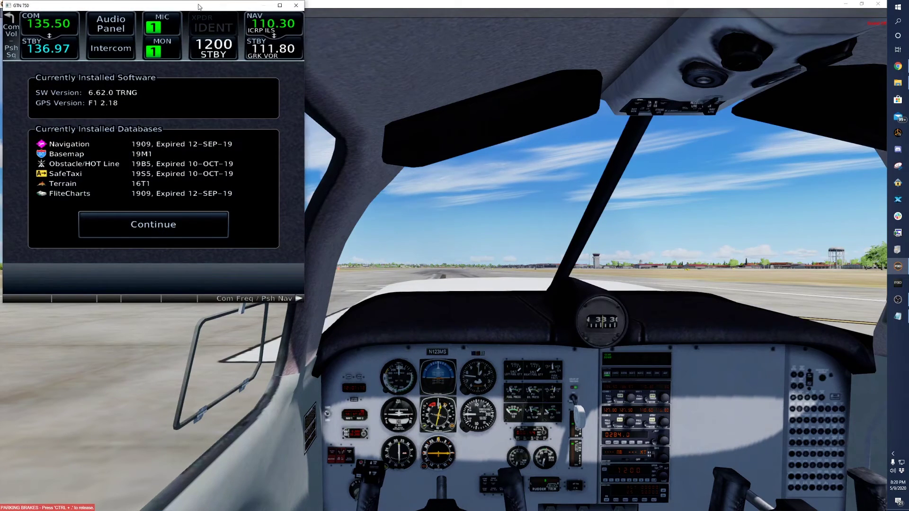
{"action": "left_click_drag", "start_coordinate": [198, 2], "coordinate": [0, 109]}
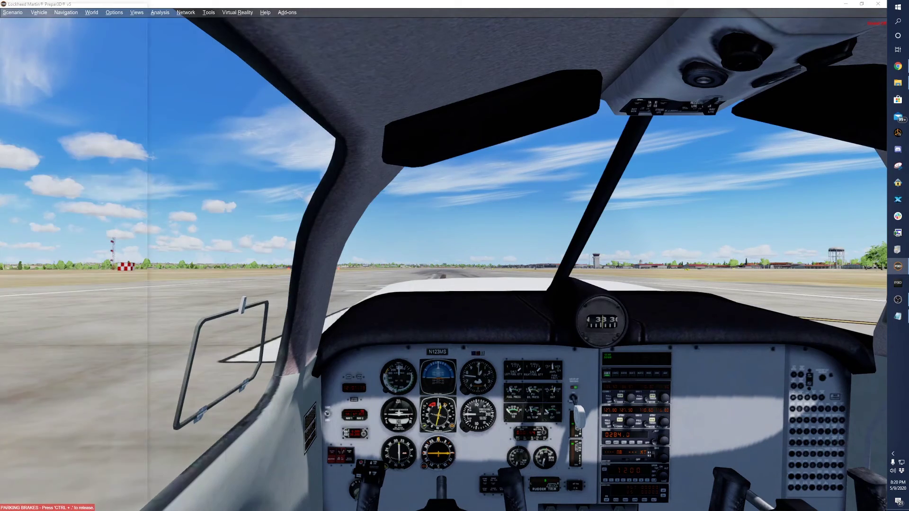
Show the GTN 650 instrument panel window in the Mooney Bravo's cockpit view
{"action": "left_click", "coordinate": [39, 13]}
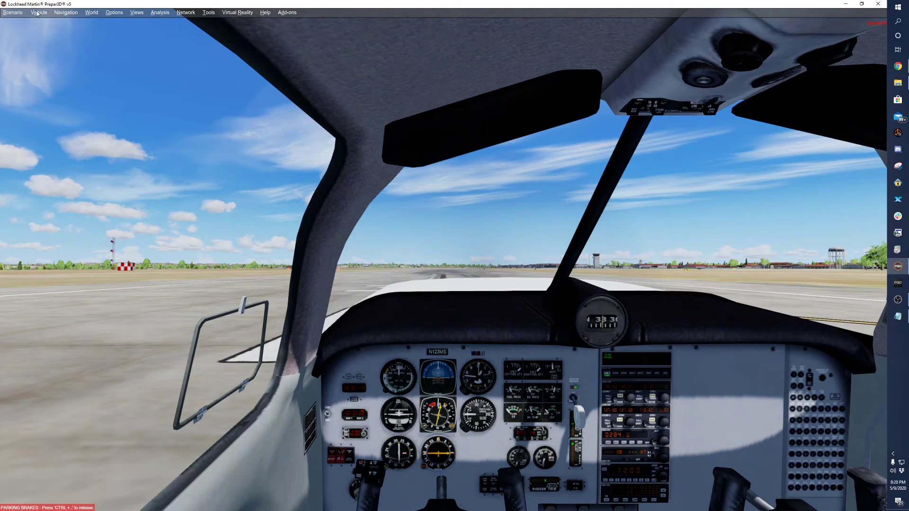
{"action": "mouse_move", "coordinate": [88, 32]}
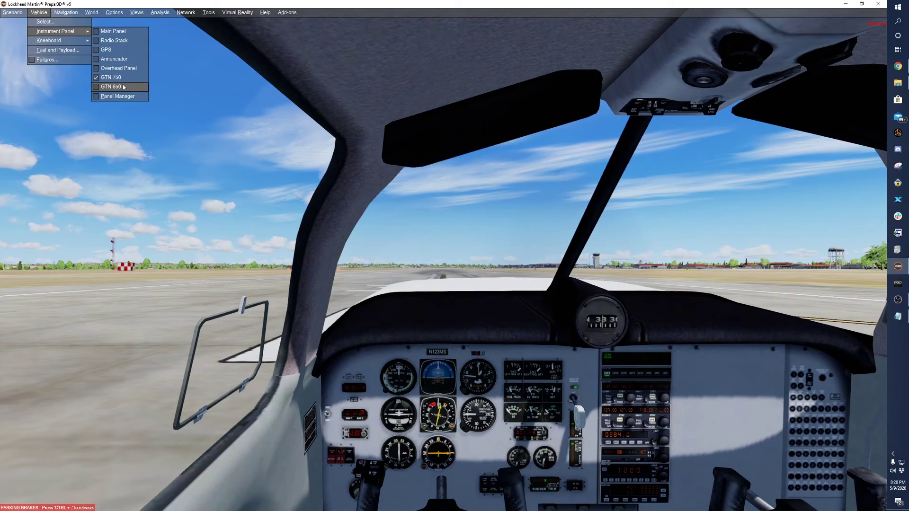
{"action": "left_click", "coordinate": [111, 87]}
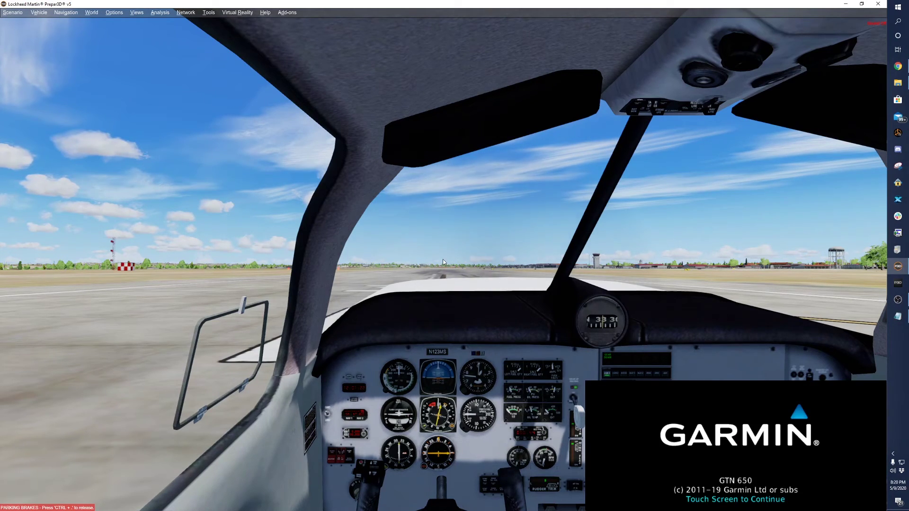
Undock the GTN 650 window and move it off the main simulator display
{"action": "right_click", "coordinate": [586, 427]}
{"action": "left_click", "coordinate": [604, 431]}
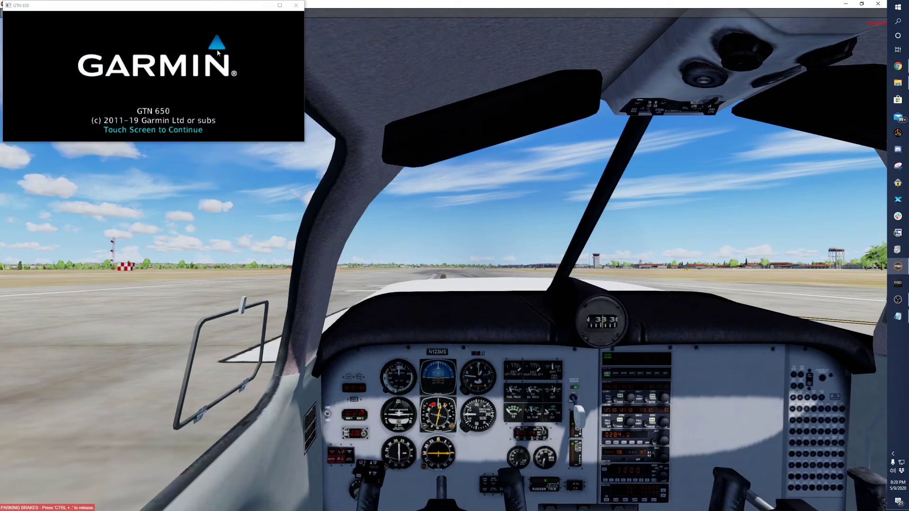
{"action": "left_click_drag", "start_coordinate": [164, 6], "coordinate": [1, 509]}
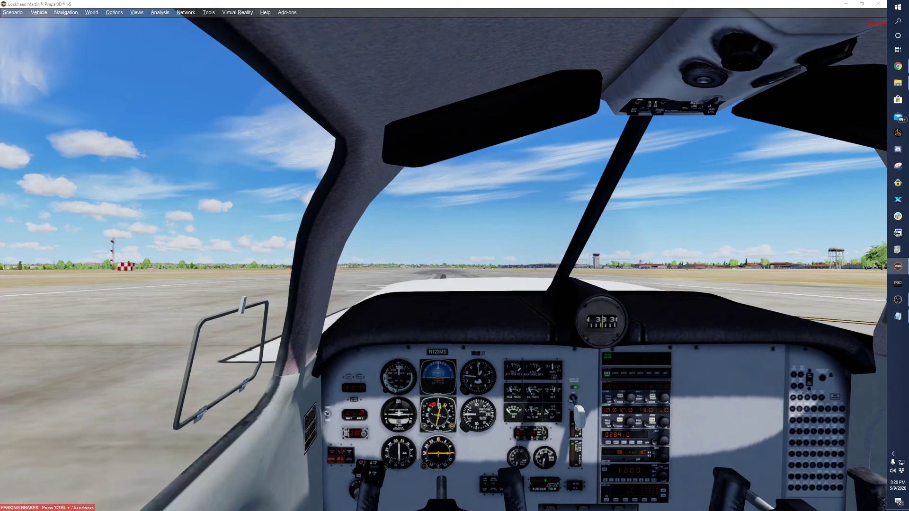